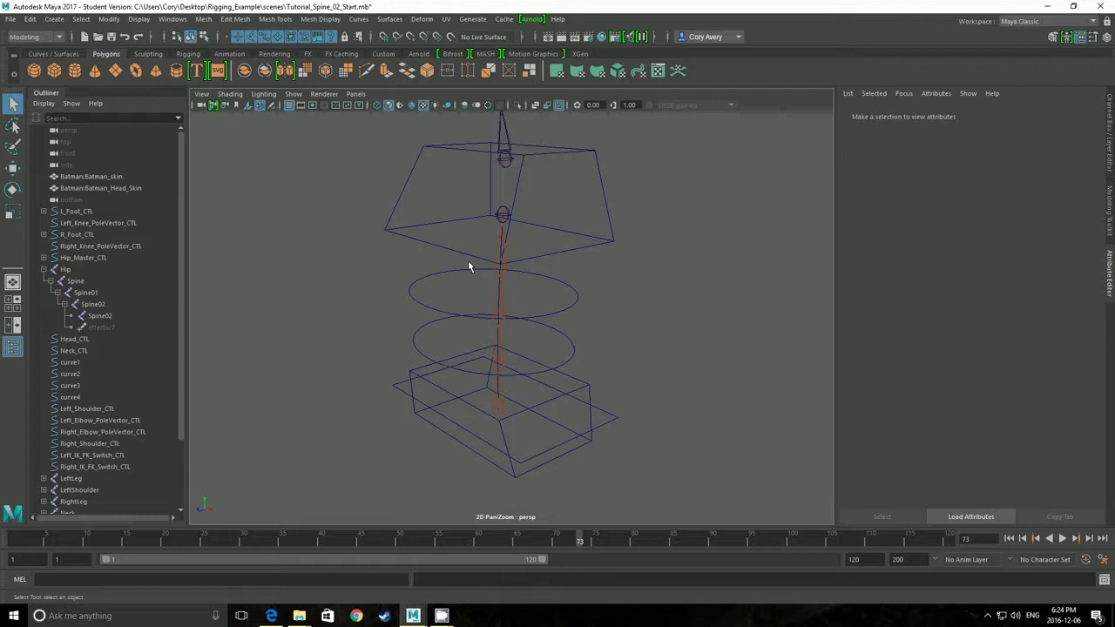
pyautogui.click(68, 270)
pyautogui.keyDown('shift'); pyautogui.click(100, 315); pyautogui.keyUp('shift')
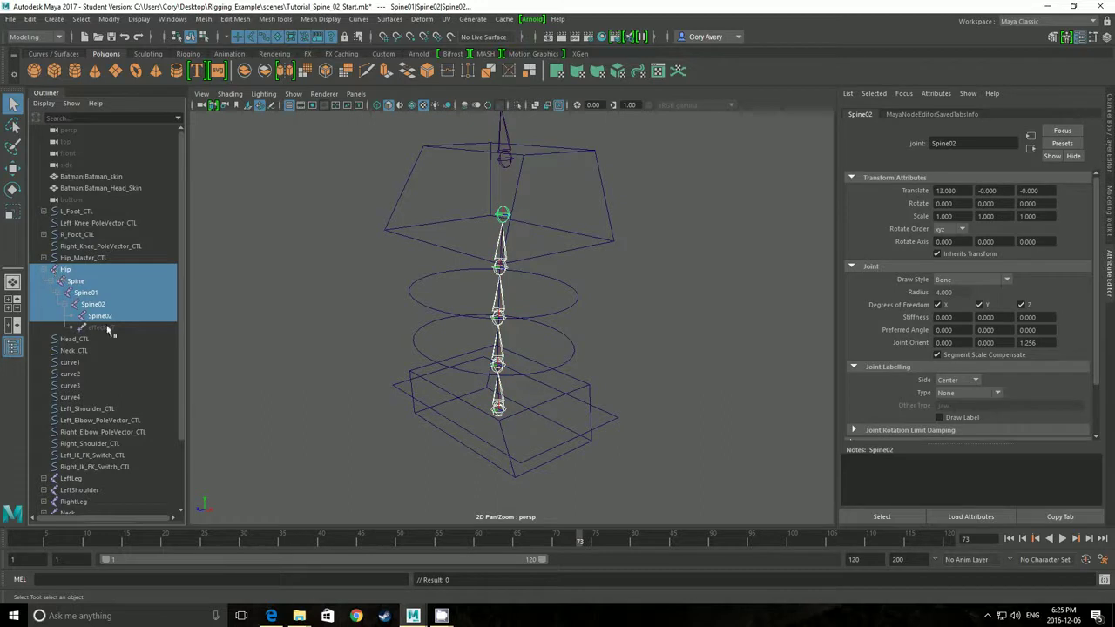
pyautogui.click(139, 20)
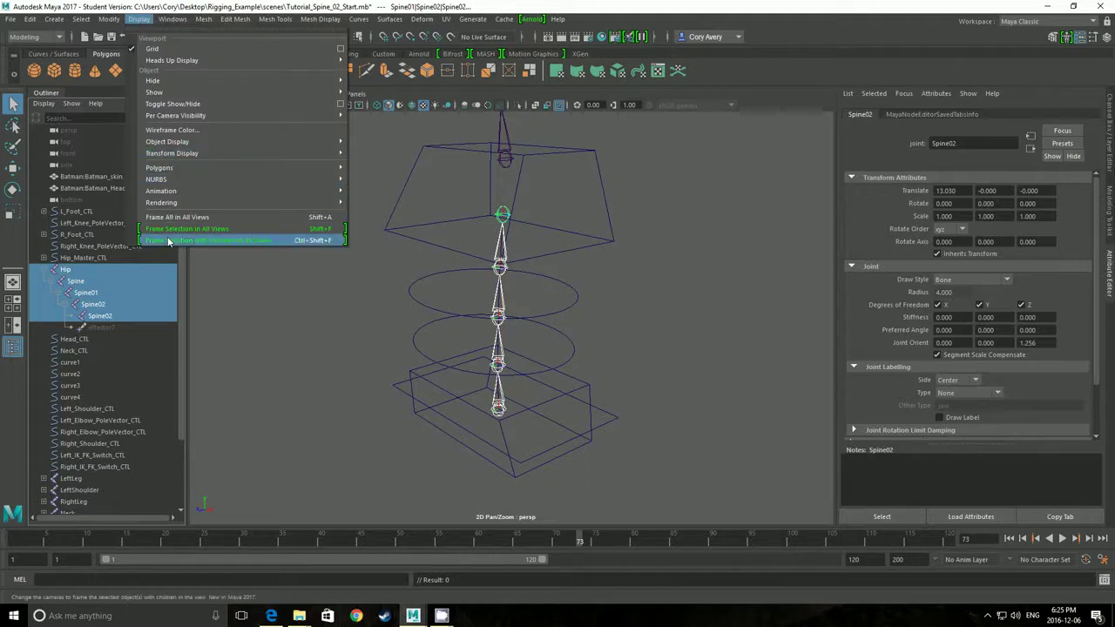
pyautogui.moveTo(189, 154)
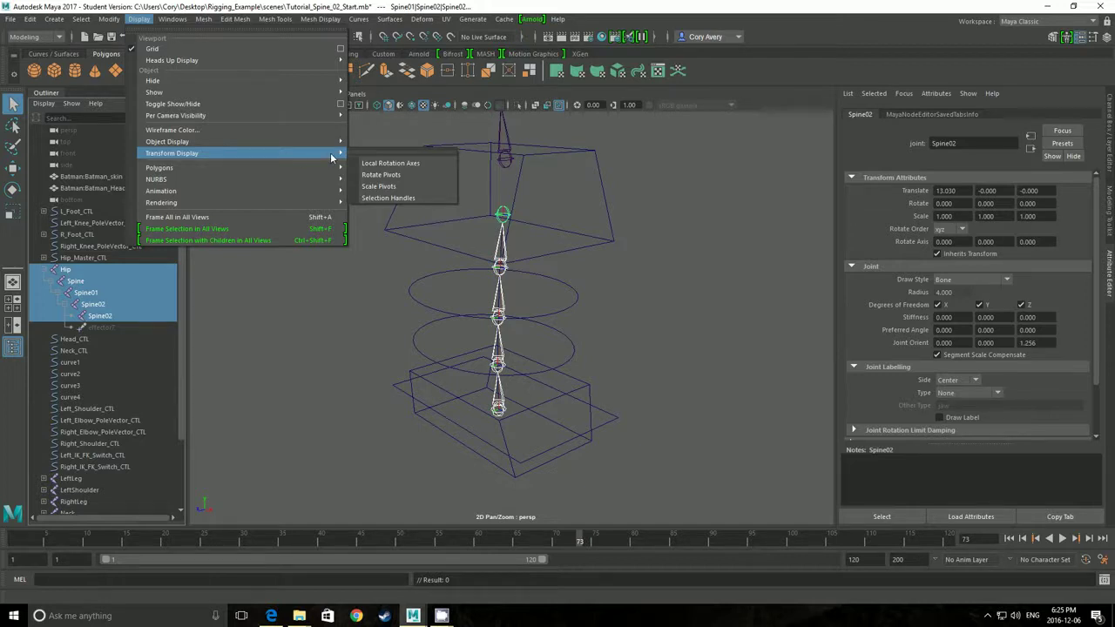
pyautogui.click(329, 273)
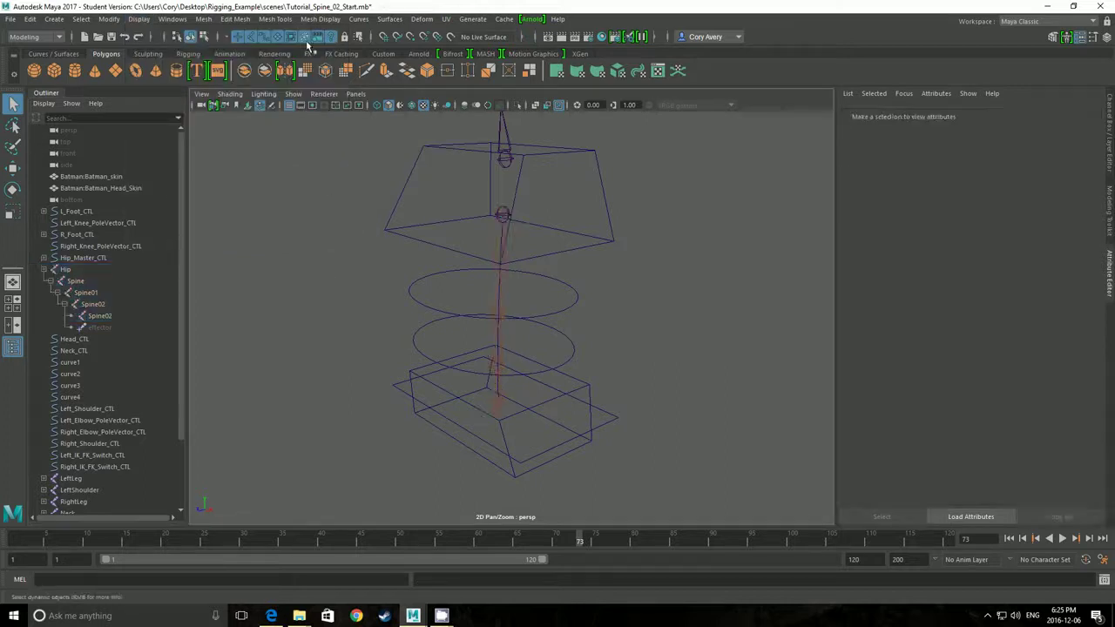
# Add the Local Rotation Axes display command to the Custom shelf.
pyautogui.click(383, 53)
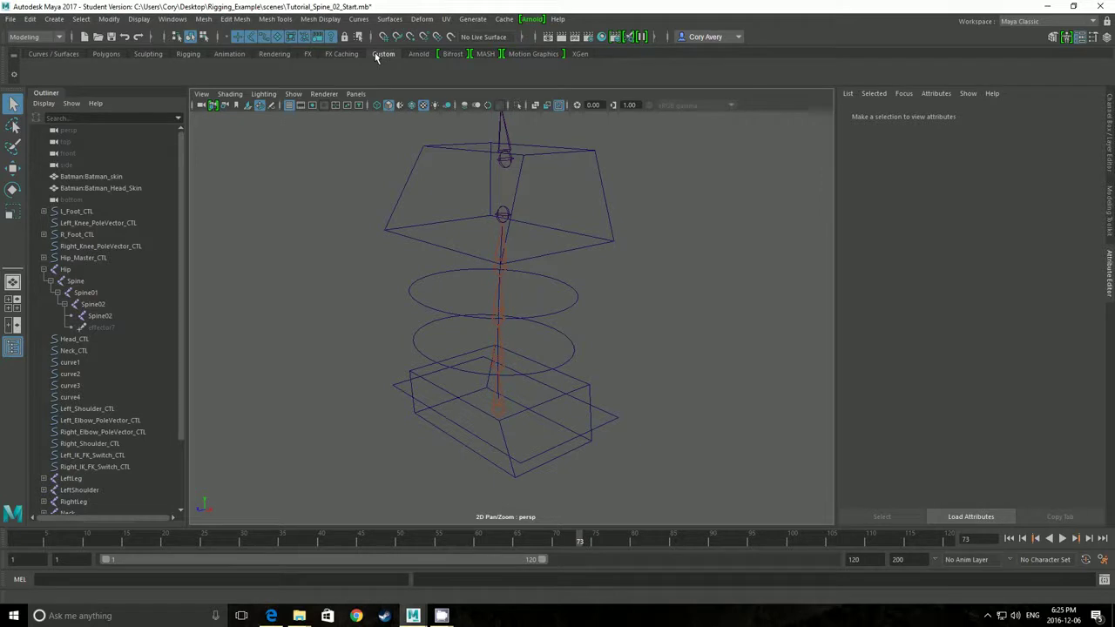
pyautogui.click(138, 21)
pyautogui.moveTo(152, 155)
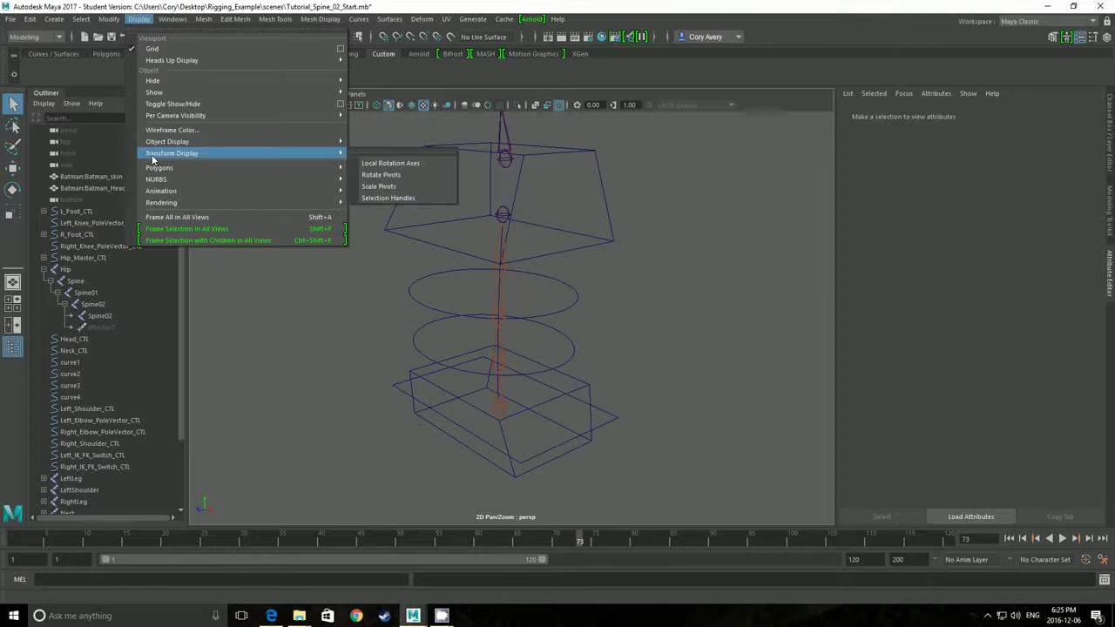
pyautogui.keyDown('ctrl'); pyautogui.keyDown('shift'); pyautogui.click(395, 166); pyautogui.keyUp('shift'); pyautogui.keyUp('ctrl')
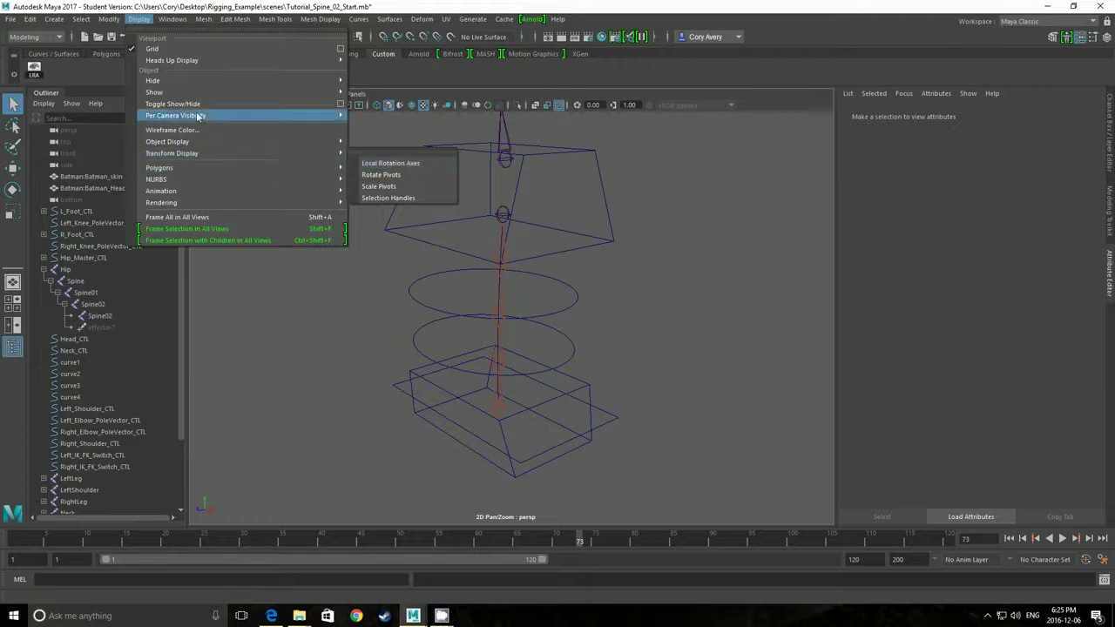
pyautogui.click(85, 79)
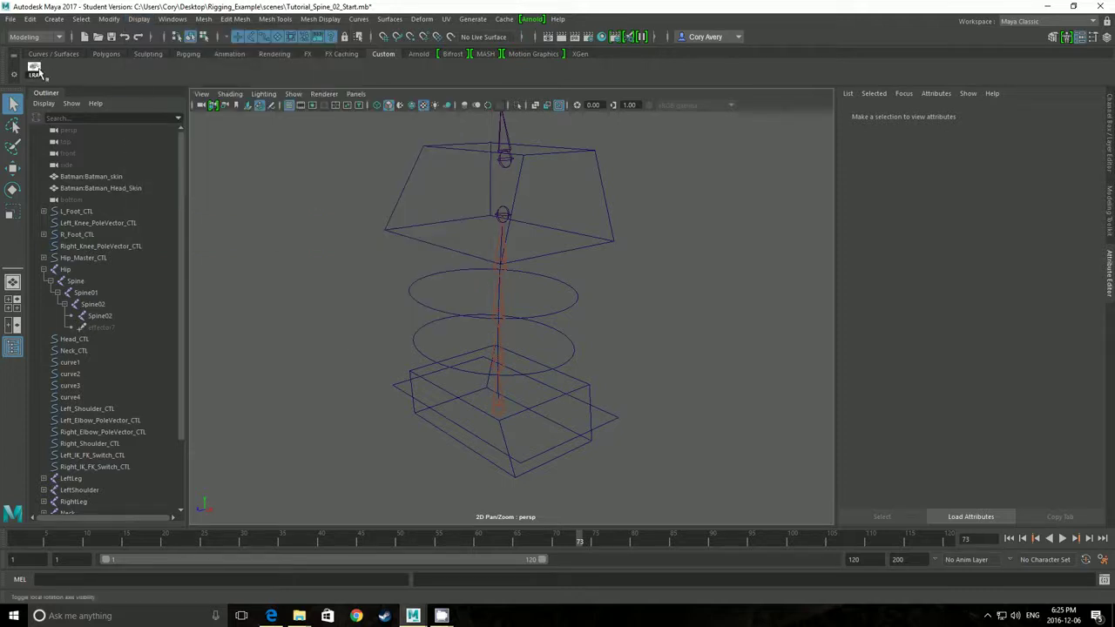
# Show the local rotation axes on the spine joints from Hip through the last Spine02.
pyautogui.click(34, 70)
pyautogui.click(68, 274)
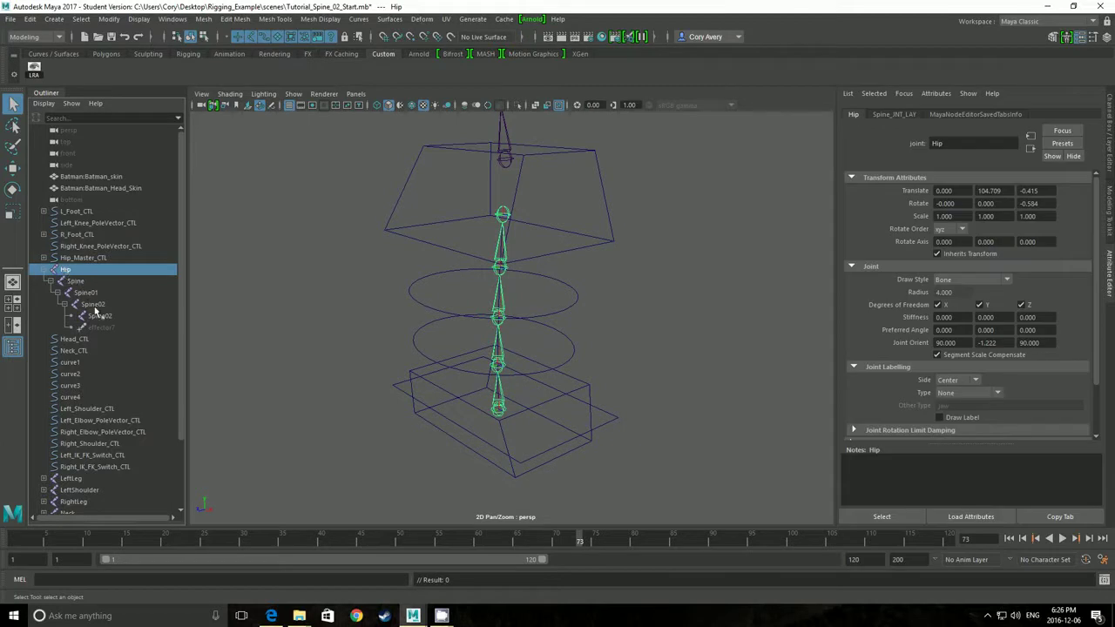
pyautogui.keyDown('shift'); pyautogui.click(100, 317); pyautogui.keyUp('shift')
pyautogui.click(35, 69)
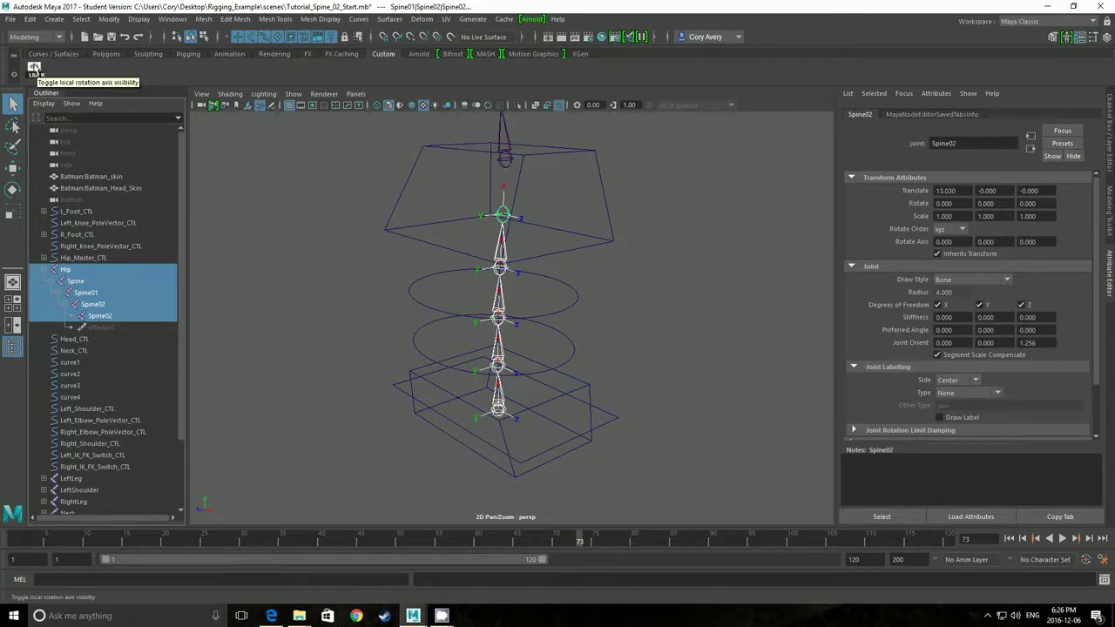
pyautogui.moveTo(219, 223)
pyautogui.keyDown('alt'); pyautogui.mouseDown()
pyautogui.moveTo(344, 204)
pyautogui.moveTo(241, 225)
pyautogui.mouseUp(); pyautogui.keyUp('alt')
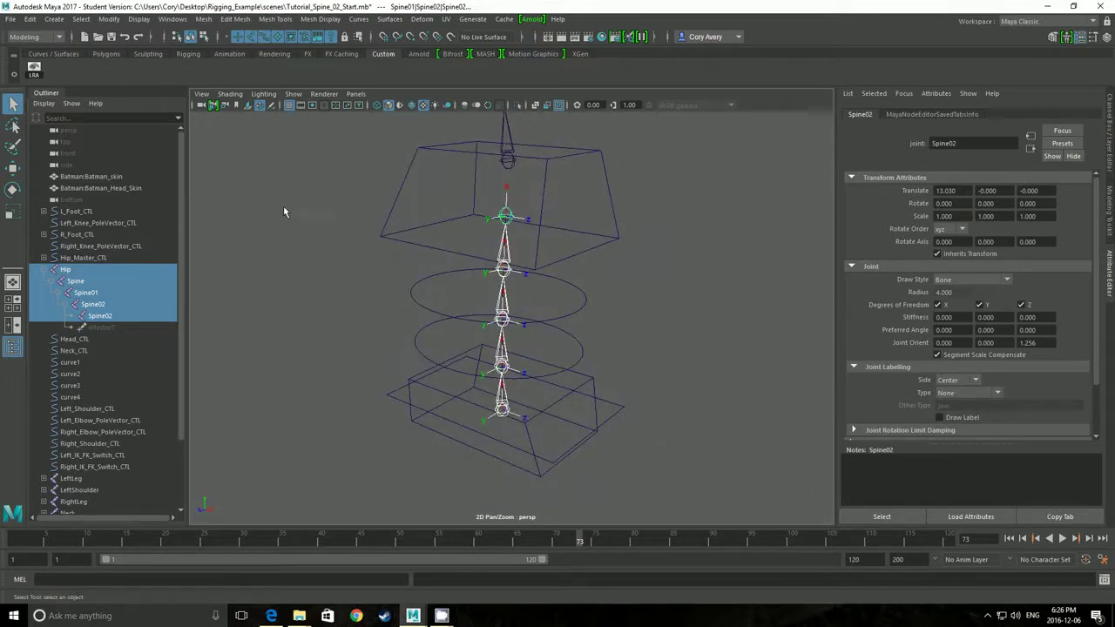
# Try rotating Torso_CTL about its Y axis to test the spine's twist, and undo the rotation.
pyautogui.moveTo(357, 154); pyautogui.dragTo(424, 193)
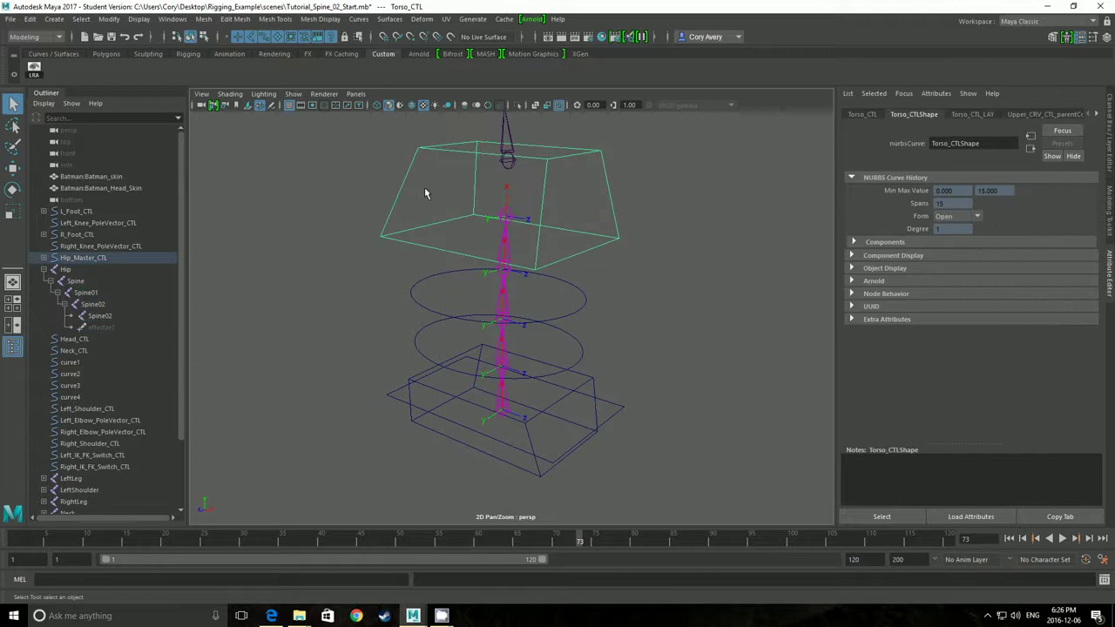
pyautogui.press('e')
pyautogui.moveTo(469, 223); pyautogui.dragTo(523, 326)
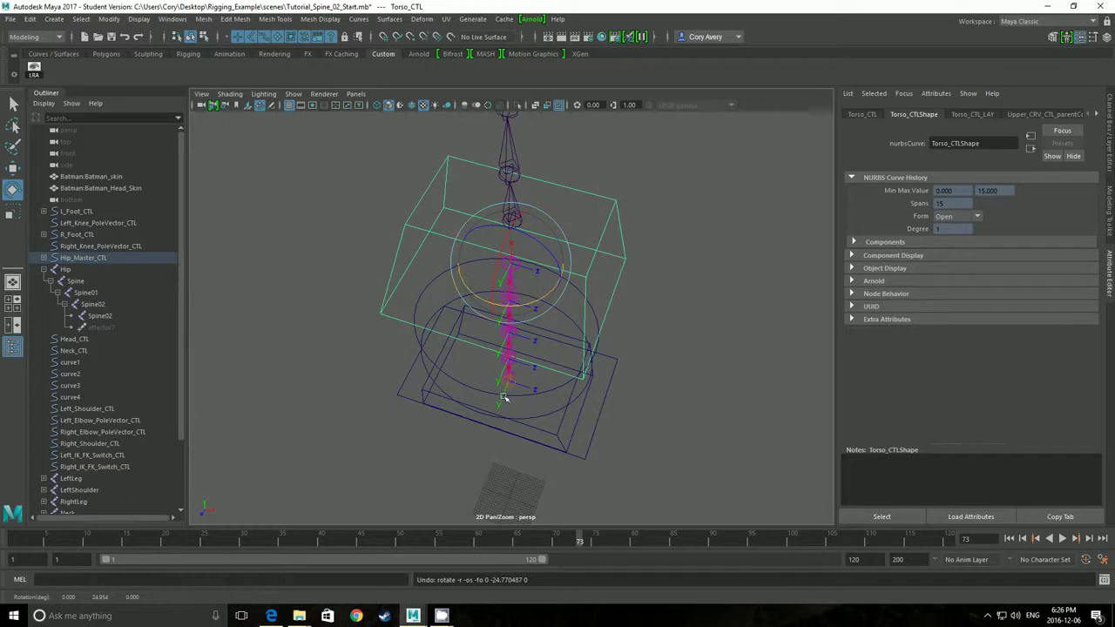
pyautogui.moveTo(516, 306); pyautogui.dragTo(432, 287)
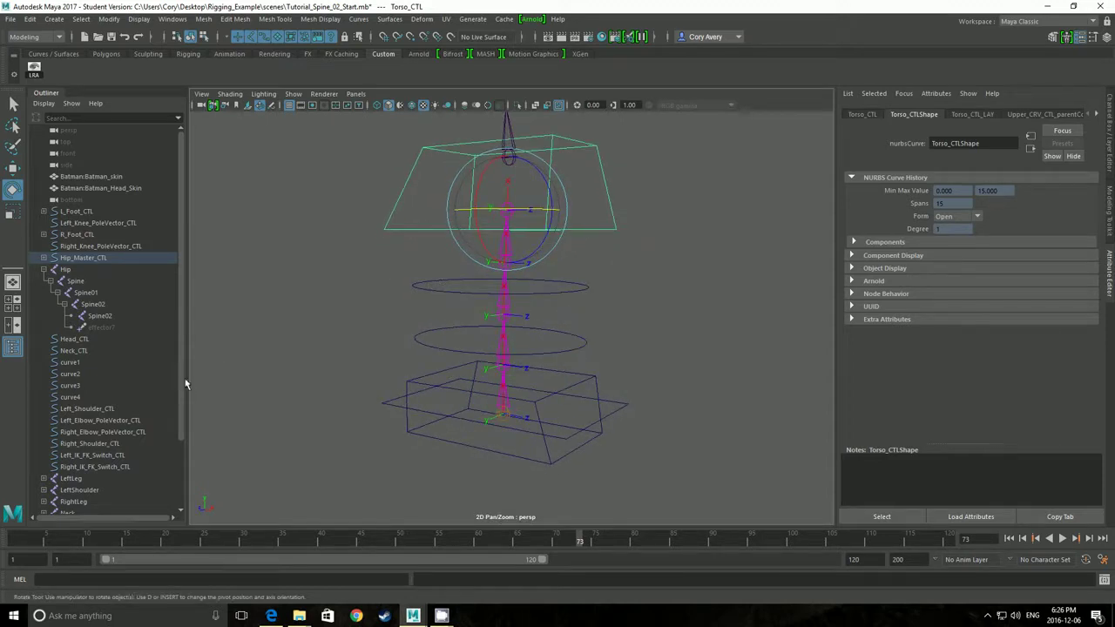
# Enable the advanced twist controls on Spine_ikHandle and set World Up Type to Object Rotation Up (Start/End).
pyautogui.scroll(-3, 174, 401)
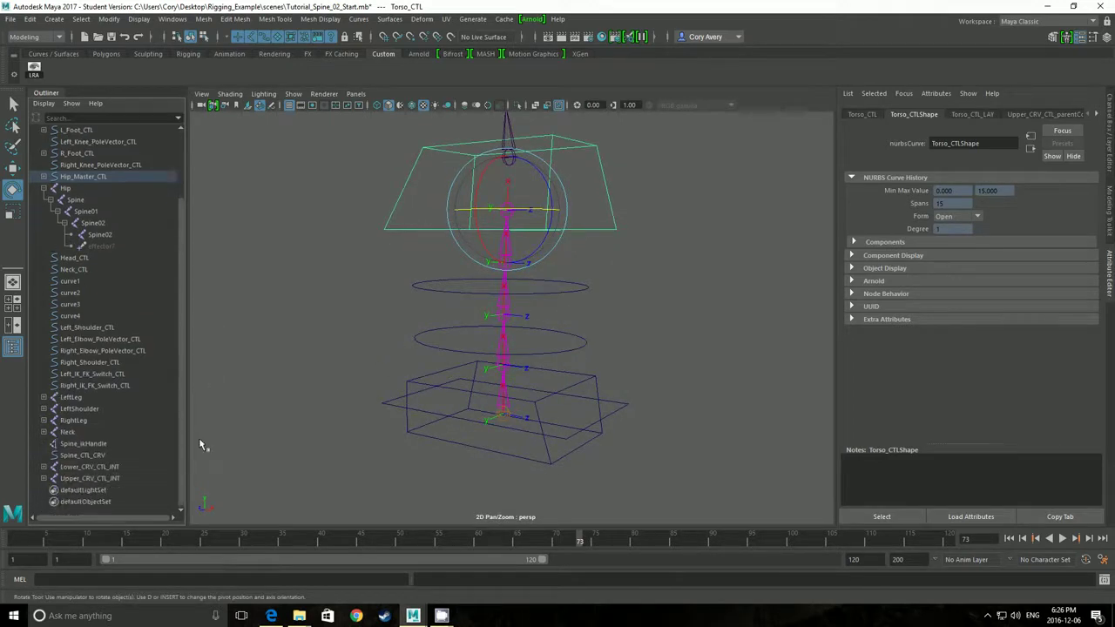
pyautogui.click(74, 444)
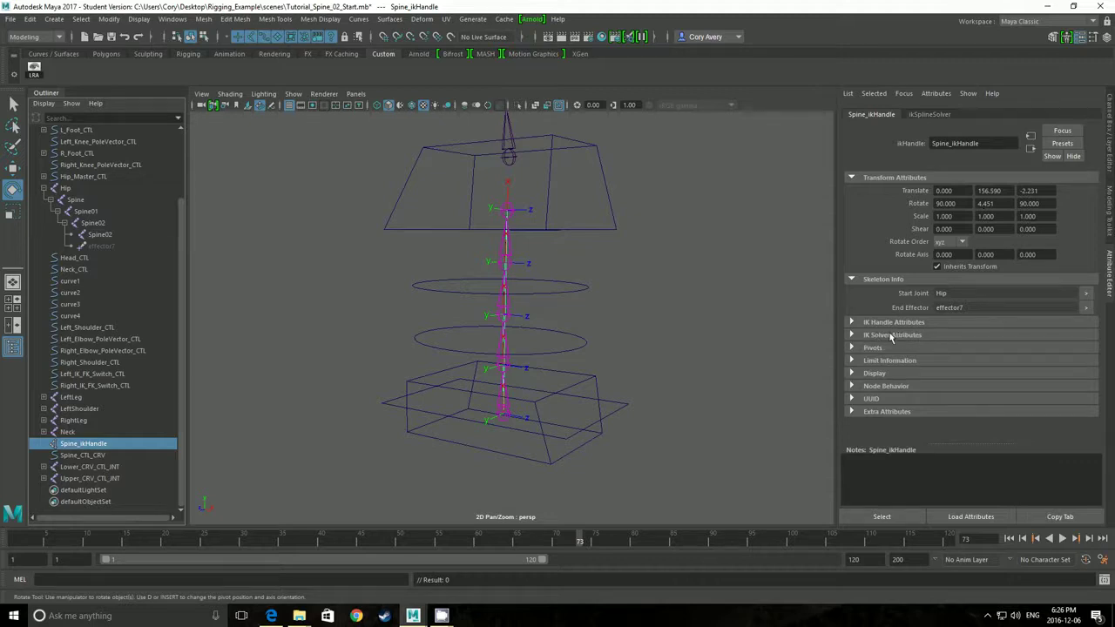
pyautogui.click(923, 337)
pyautogui.scroll(-3, 893, 344)
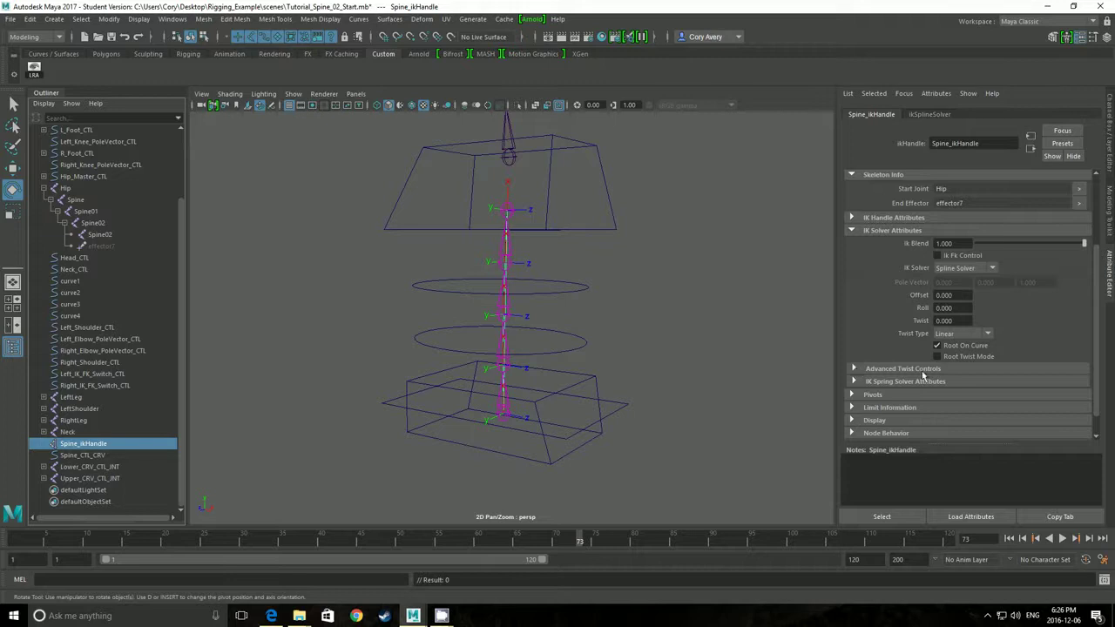
pyautogui.click(922, 371)
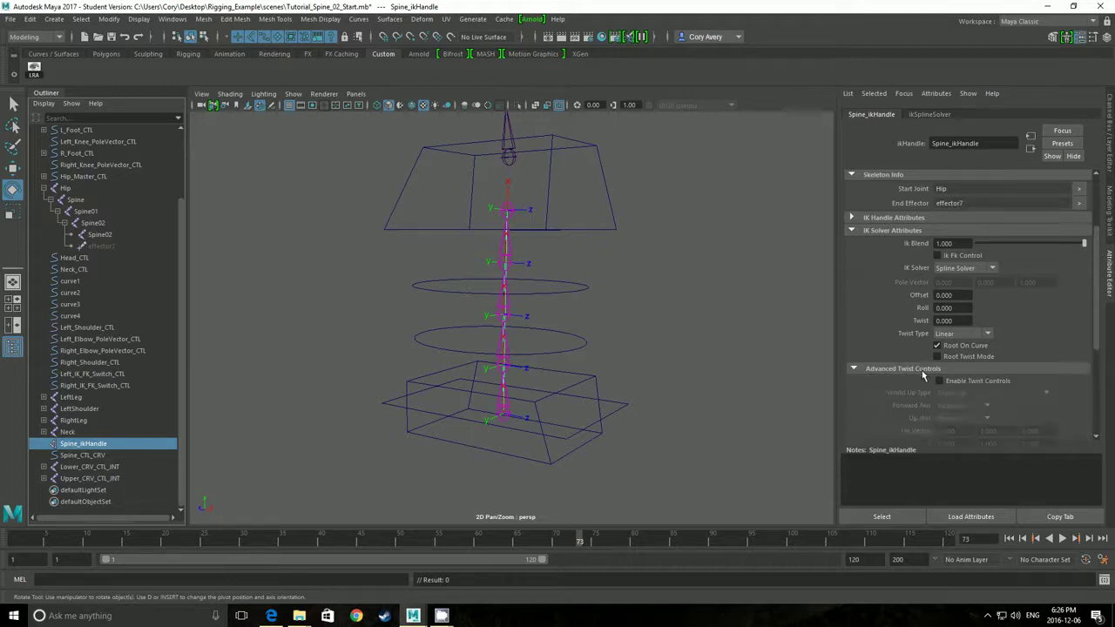
pyautogui.scroll(-5, 921, 370)
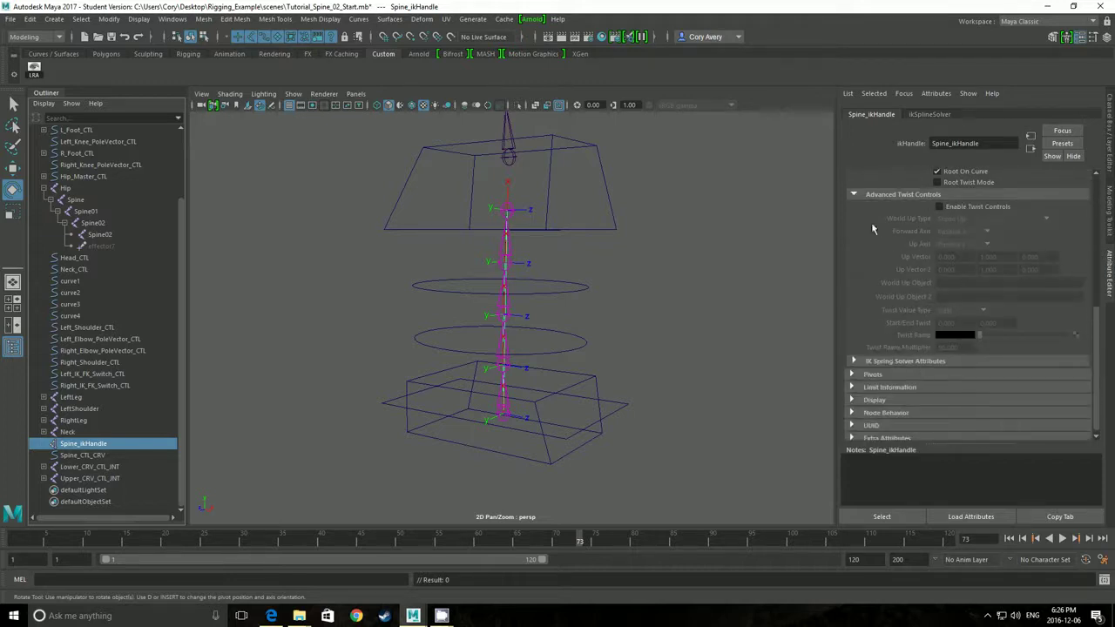
pyautogui.click(939, 207)
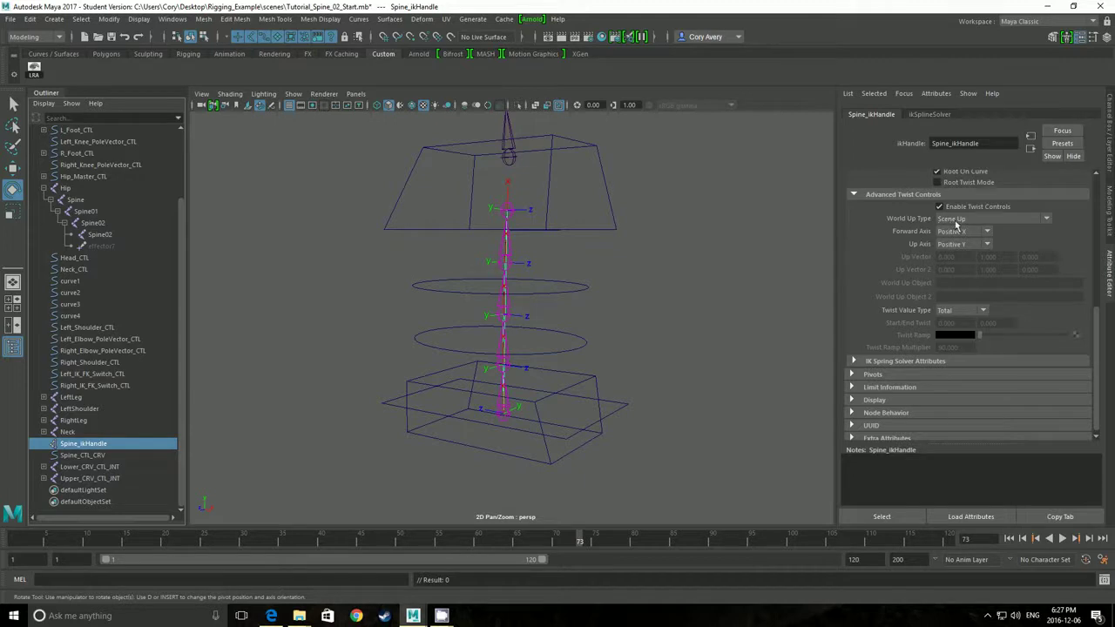
pyautogui.click(956, 225)
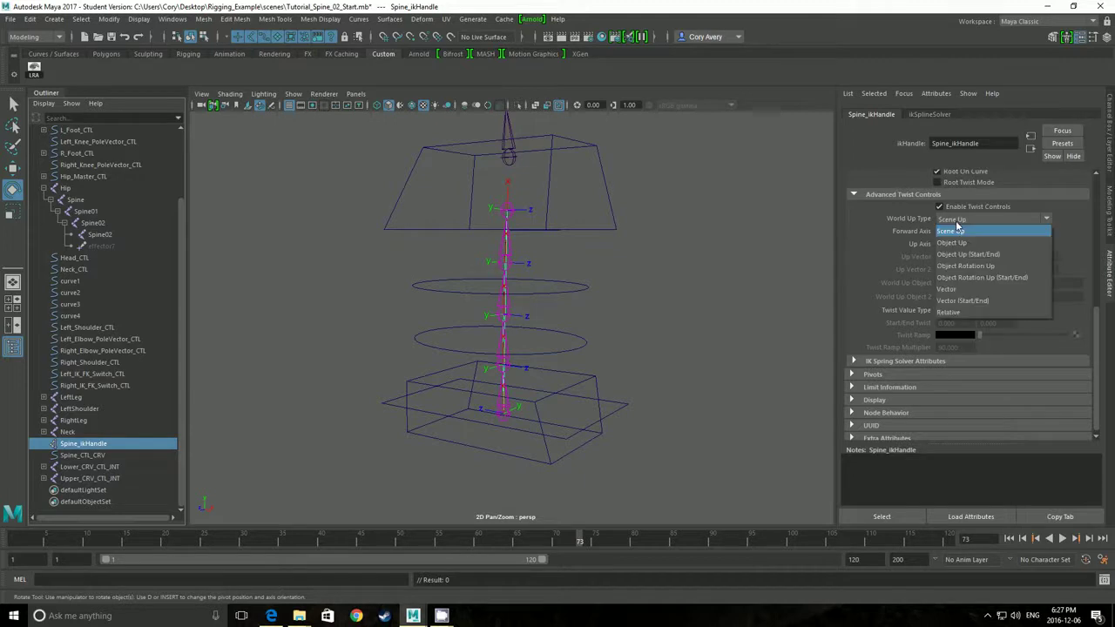
pyautogui.click(993, 278)
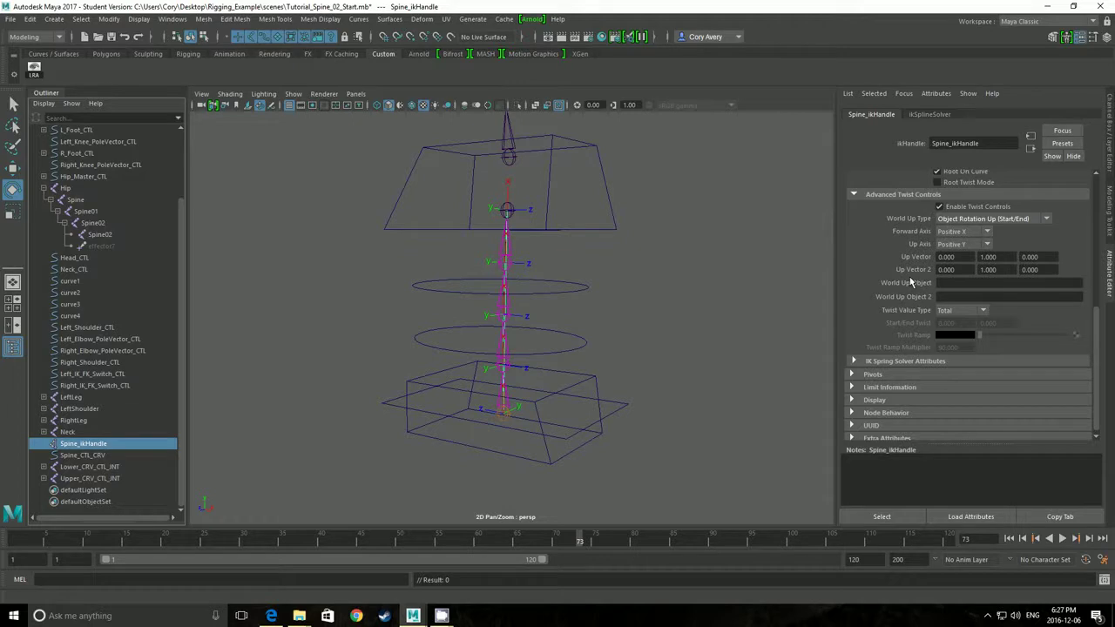
# Set World Up Object to Lower_CRV_CTL_JNT and World Up Object 2 to Upper_CRV_CTL_JNT for the spine IK handle.
pyautogui.click(953, 284)
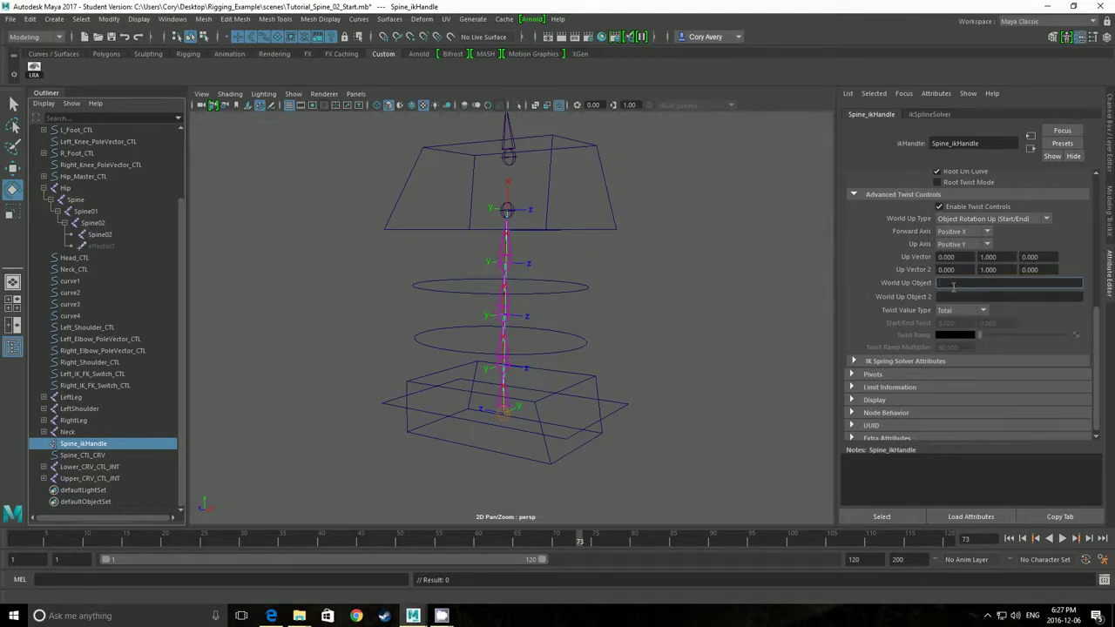
pyautogui.write('Lower_CRV_CTL_INT')
pyautogui.moveTo(976, 282); pyautogui.dragTo(812, 297)
pyautogui.hotkey('ctrl', 'c')
pyautogui.click(959, 296)
pyautogui.hotkey('ctrl', 'v')
pyautogui.moveTo(958, 297); pyautogui.dragTo(832, 280)
pyautogui.write('Upper')
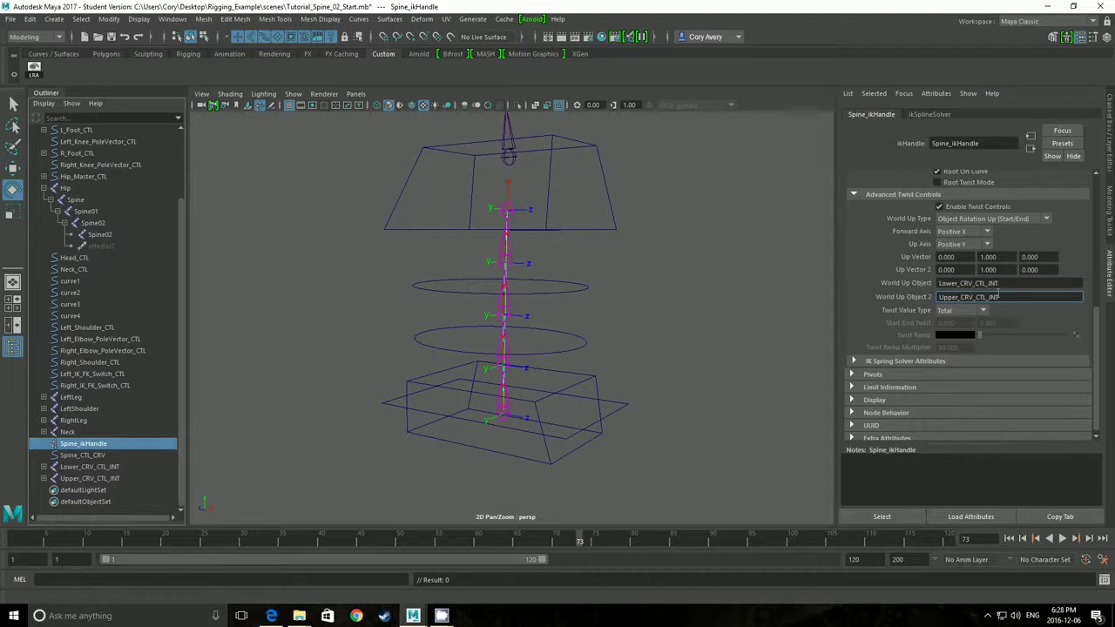
pyautogui.click(776, 309)
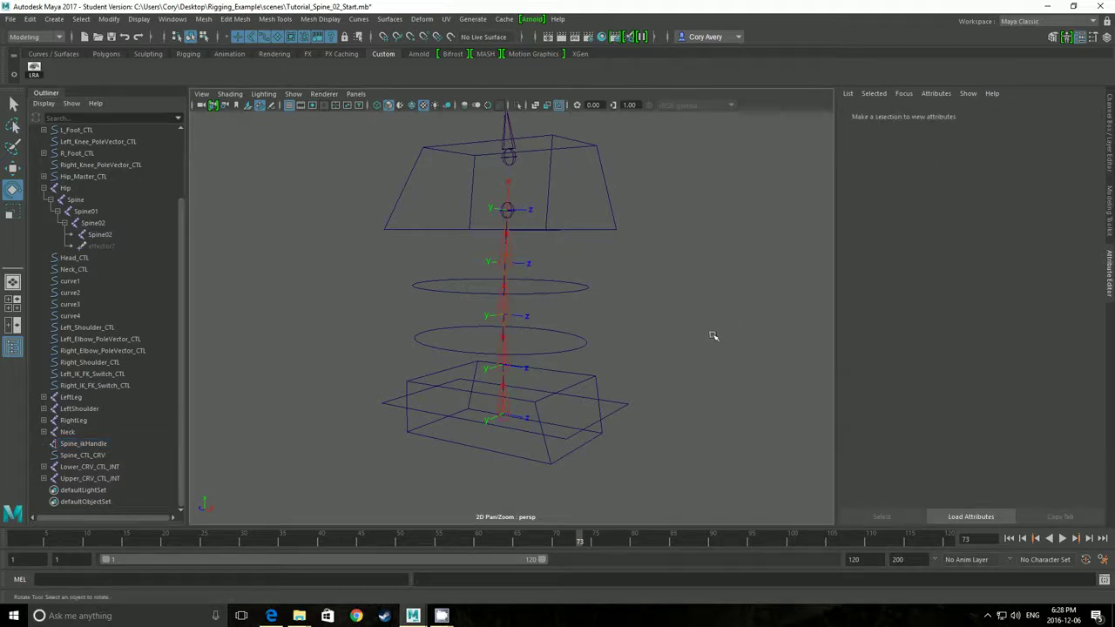
# Rotate Torso_CTL back and forth about its Y axis to test how the spine joints twist.
pyautogui.moveTo(562, 207); pyautogui.dragTo(601, 246)
pyautogui.keyDown('alt'); pyautogui.moveTo(375, 312); pyautogui.dragTo(385, 342); pyautogui.keyUp('alt')
pyautogui.moveTo(513, 269); pyautogui.dragTo(539, 282)
pyautogui.keyDown('alt'); pyautogui.moveTo(530, 286); pyautogui.dragTo(582, 397); pyautogui.keyUp('alt')
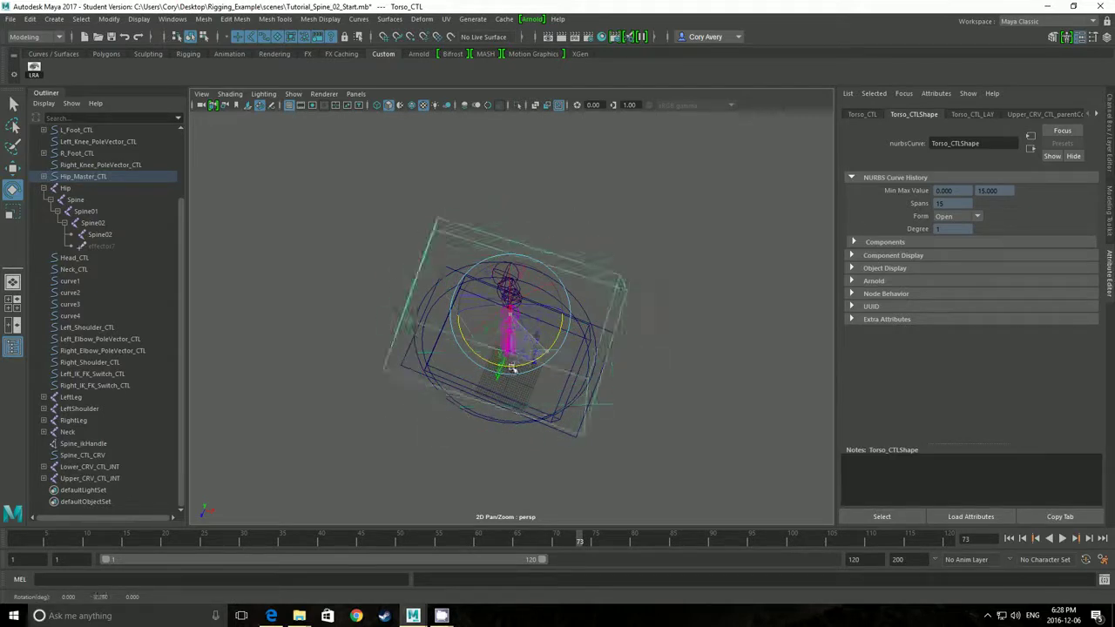
pyautogui.moveTo(560, 394); pyautogui.dragTo(583, 387)
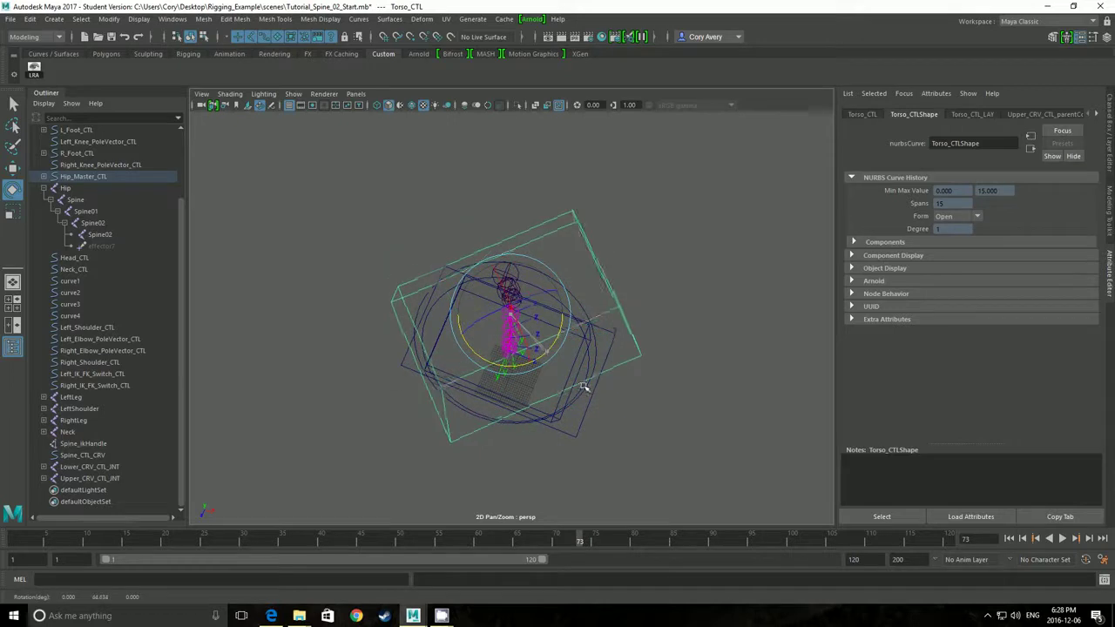
pyautogui.moveTo(653, 366); pyautogui.dragTo(725, 341)
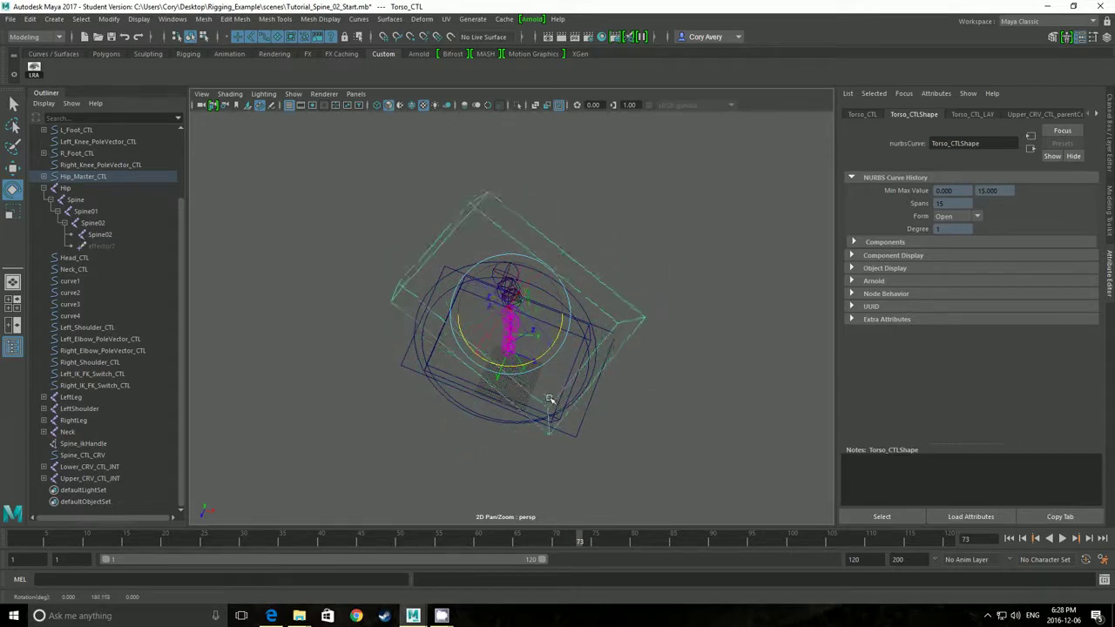
pyautogui.moveTo(660, 400); pyautogui.dragTo(661, 409)
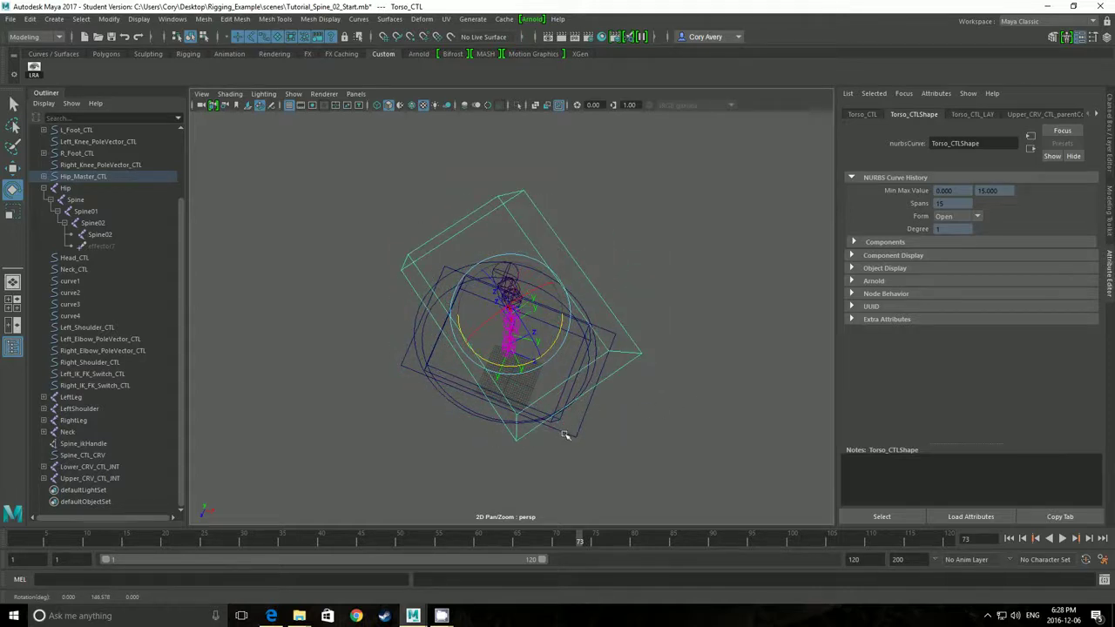
pyautogui.moveTo(589, 433); pyautogui.dragTo(811, 465)
# Reset Torso_CTL's Rotate Y to 0.
pyautogui.hotkey('ctrl', 'a')
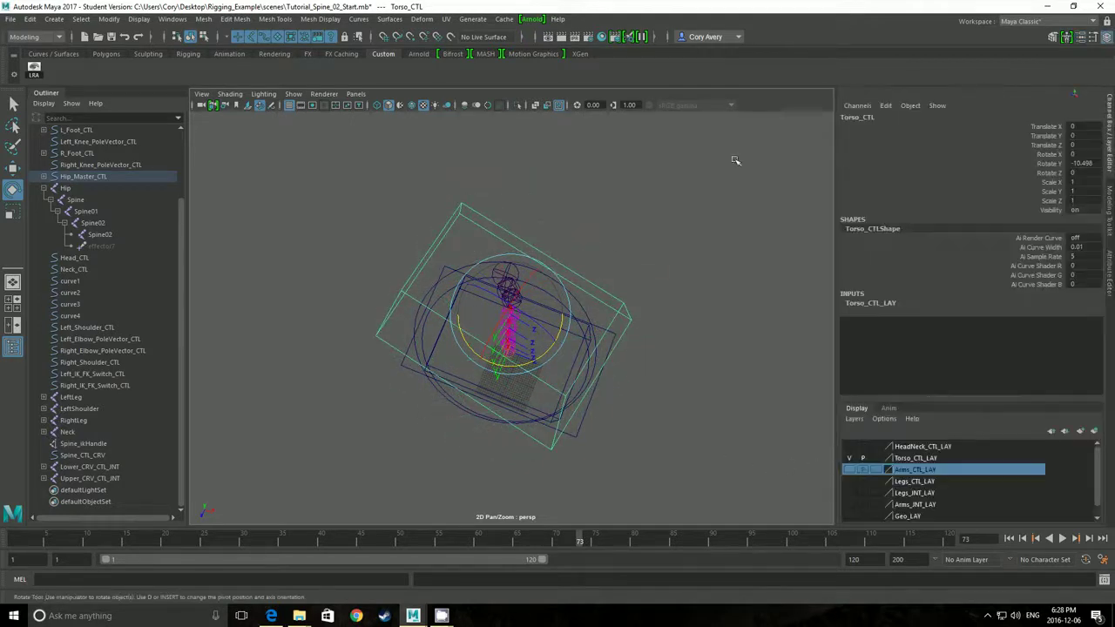
pyautogui.doubleClick(1080, 163)
pyautogui.write('0')
pyautogui.press('Return')
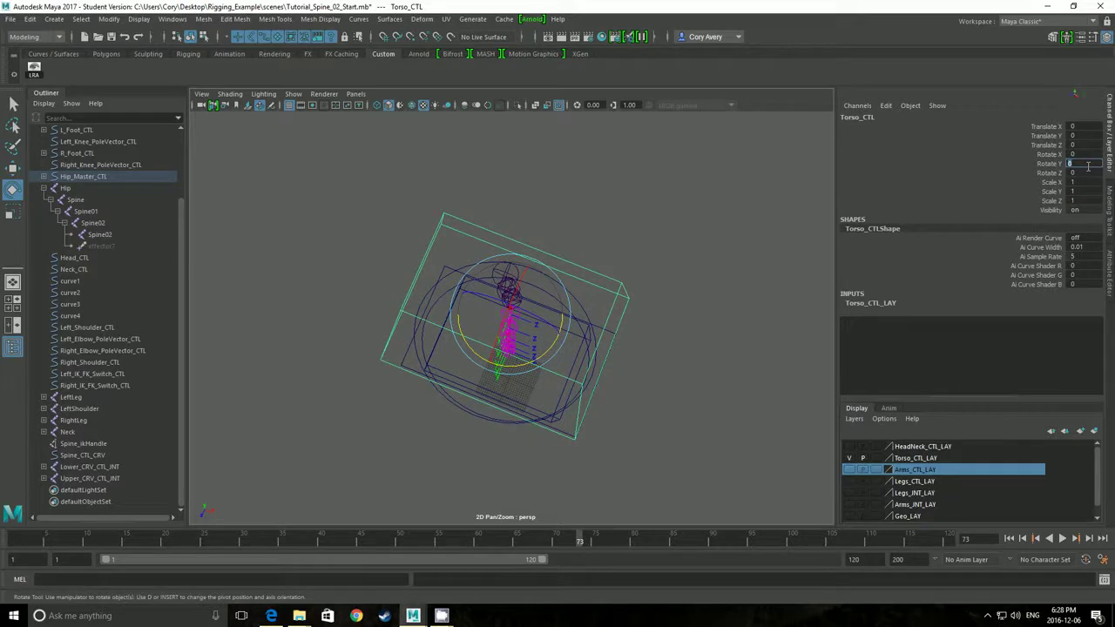
pyautogui.keyDown('alt'); pyautogui.moveTo(645, 307); pyautogui.dragTo(614, 309); pyautogui.keyUp('alt')
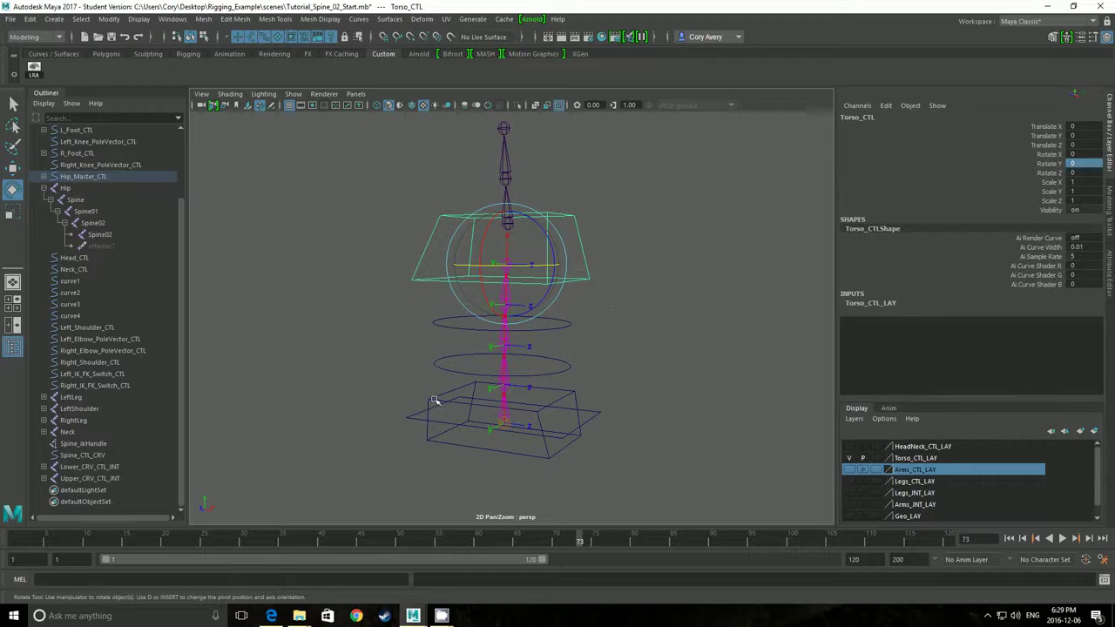
pyautogui.moveTo(442, 616)
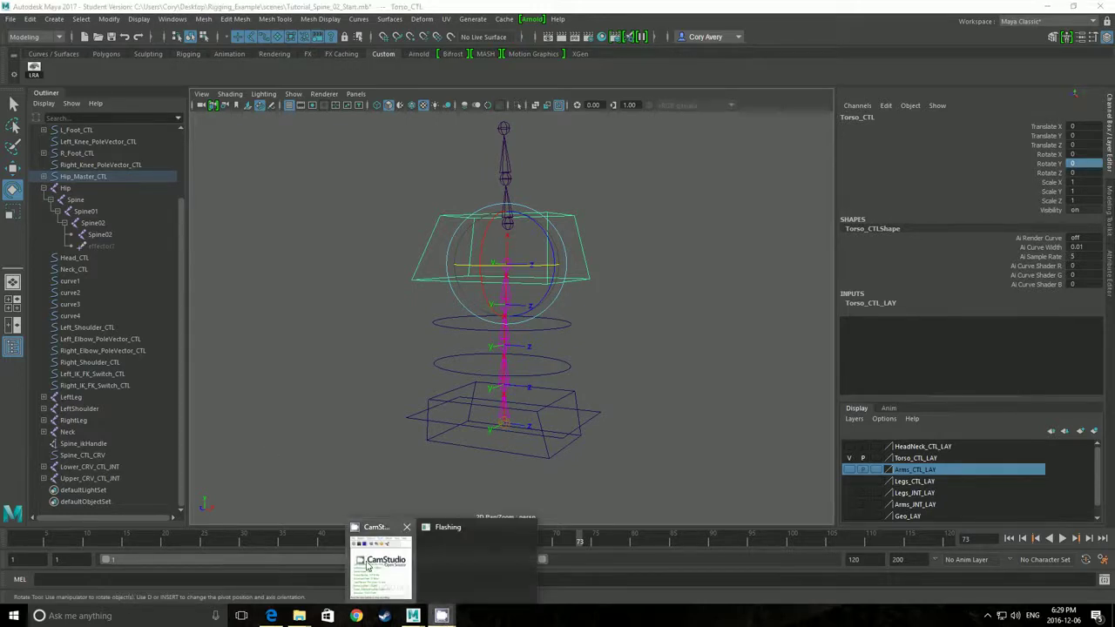